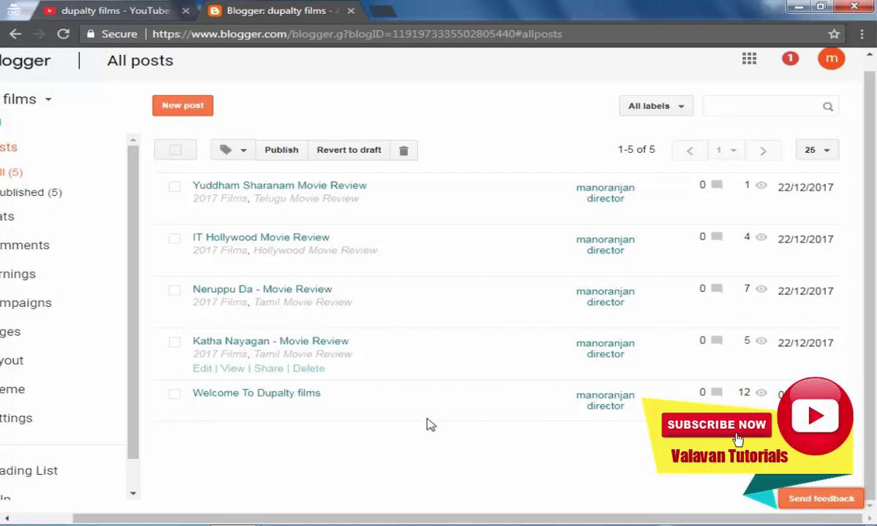
Go from the All posts list to the dupalty films blog's Basic settings page.
left_click_drag(454, 519, 343, 519)
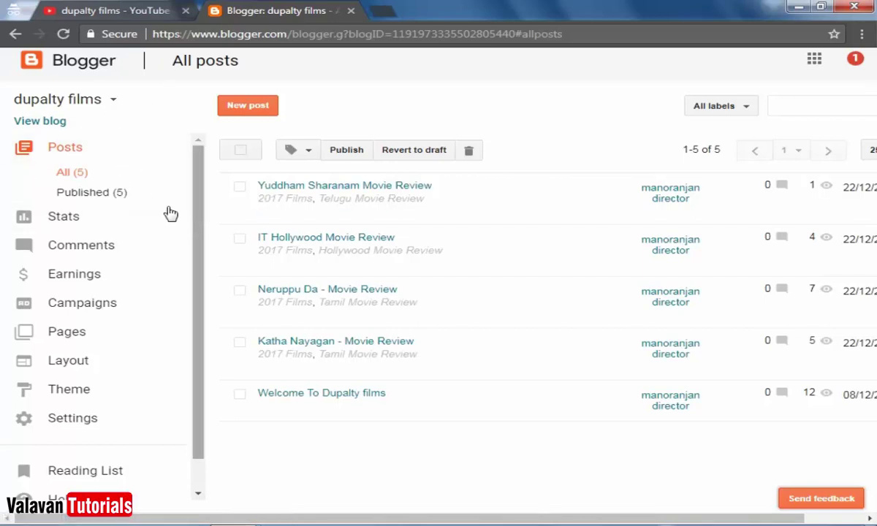
left_click(67, 420)
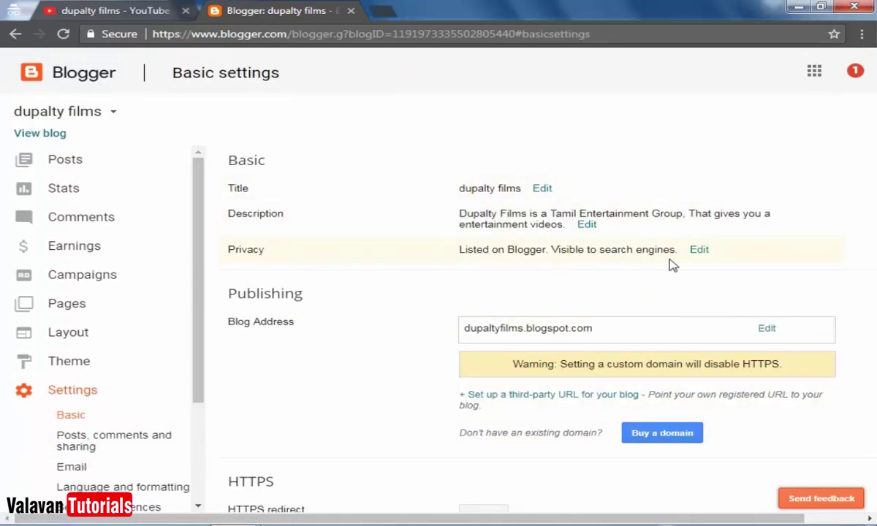
Scroll down to Permissions and open the + Add authors box.
scroll(703, 340, "down", 1)
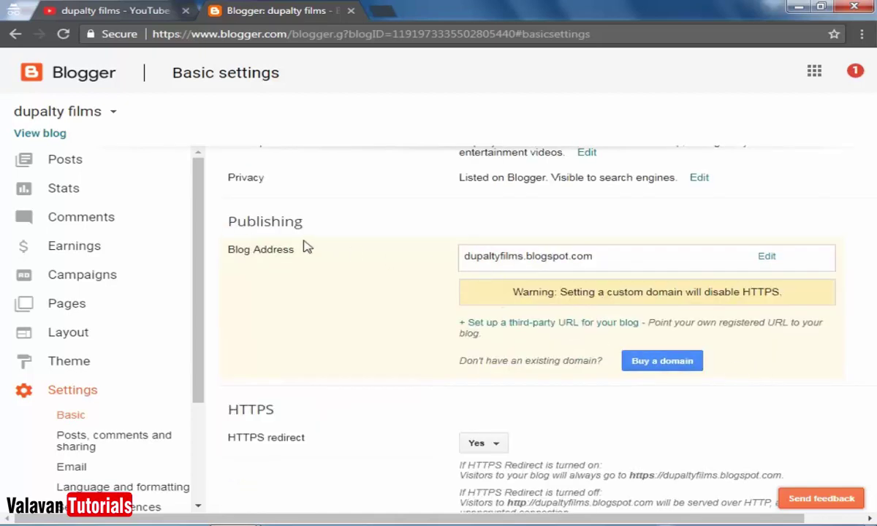
scroll(777, 378, "down", 3)
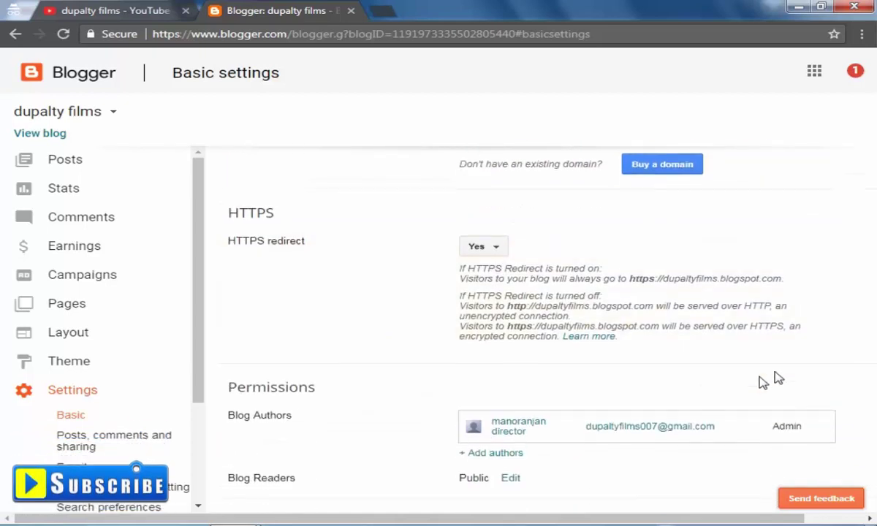
scroll(731, 387, "down", 1)
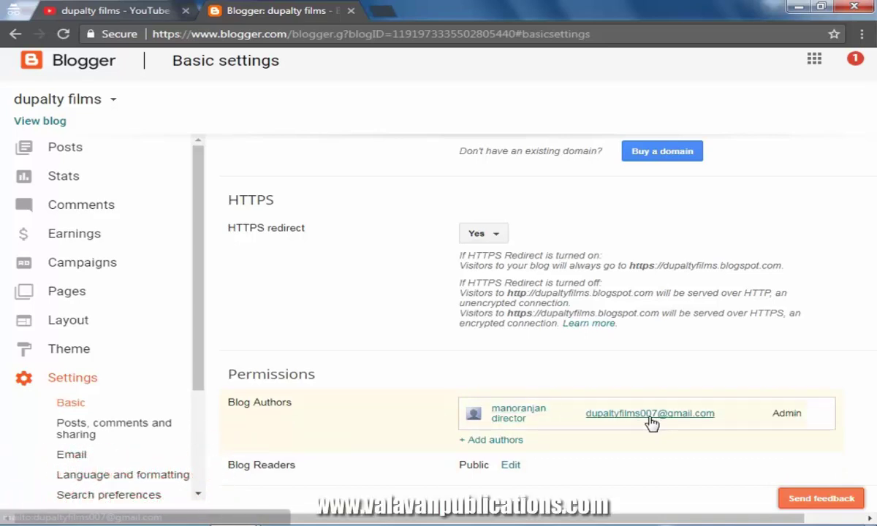
left_click(504, 441)
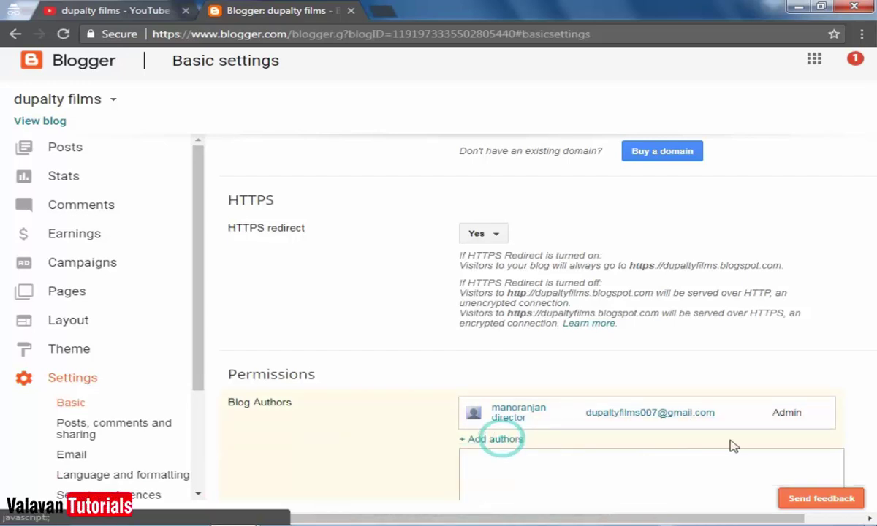
Enter the two invitees' email addresses and send them author invitations.
scroll(729, 447, "down", 2)
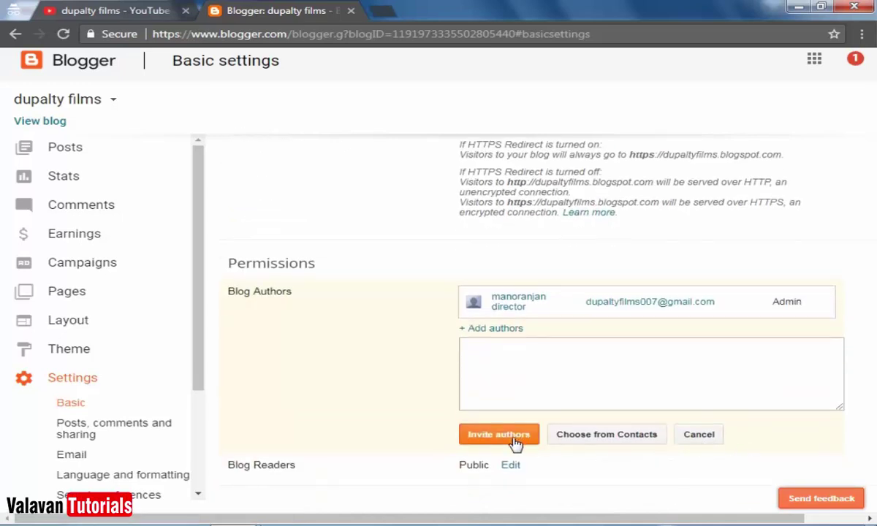
left_click(569, 382)
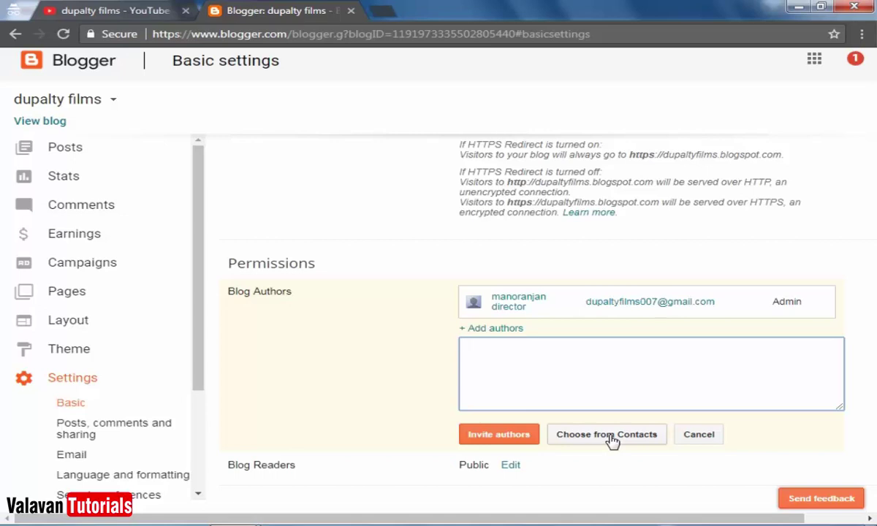
left_click(588, 368)
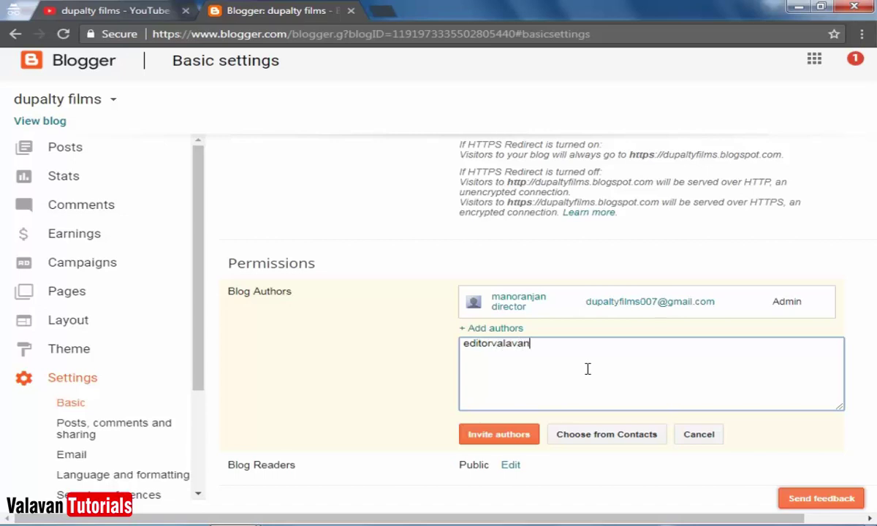
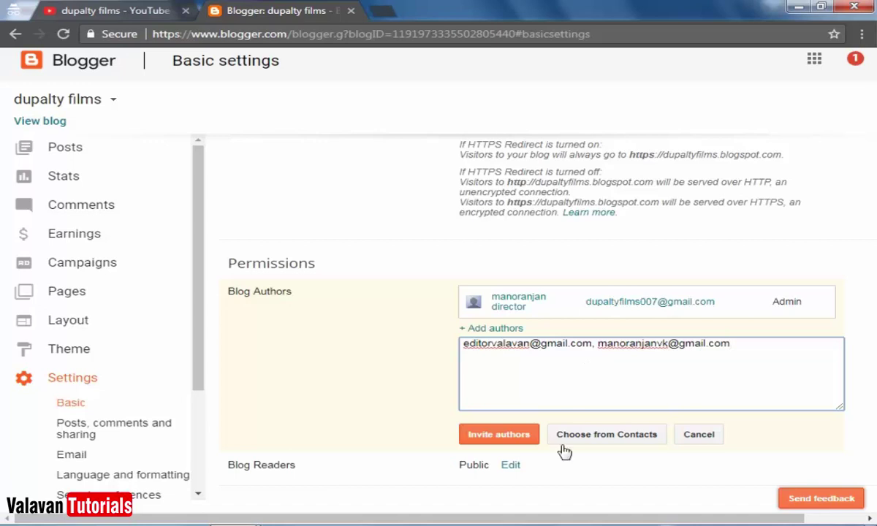
left_click(522, 441)
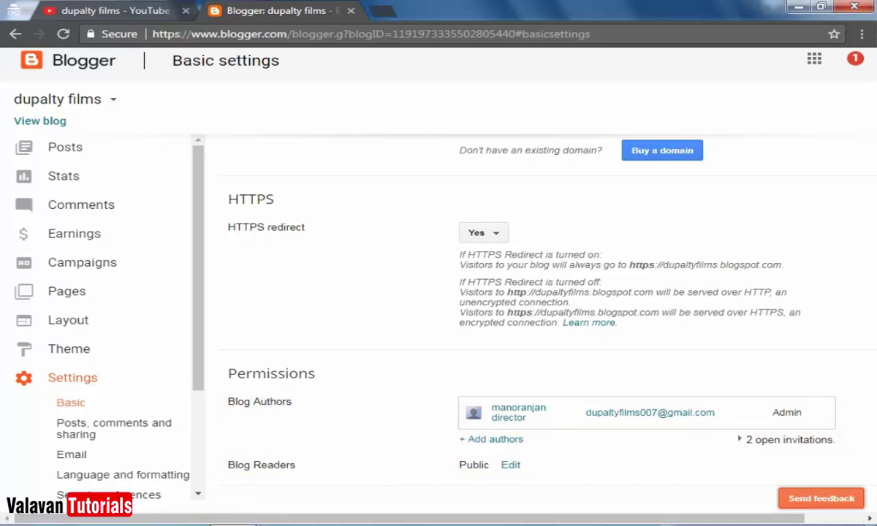
Switch to the invitee's Gmail inbox and open the dupalty films invitation email.
mouse_move(205, 490)
left_click(173, 454)
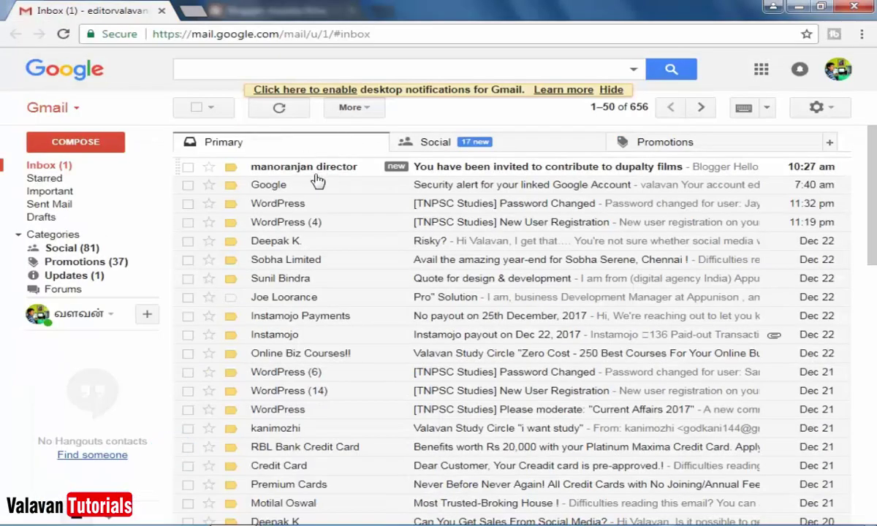
left_click(541, 169)
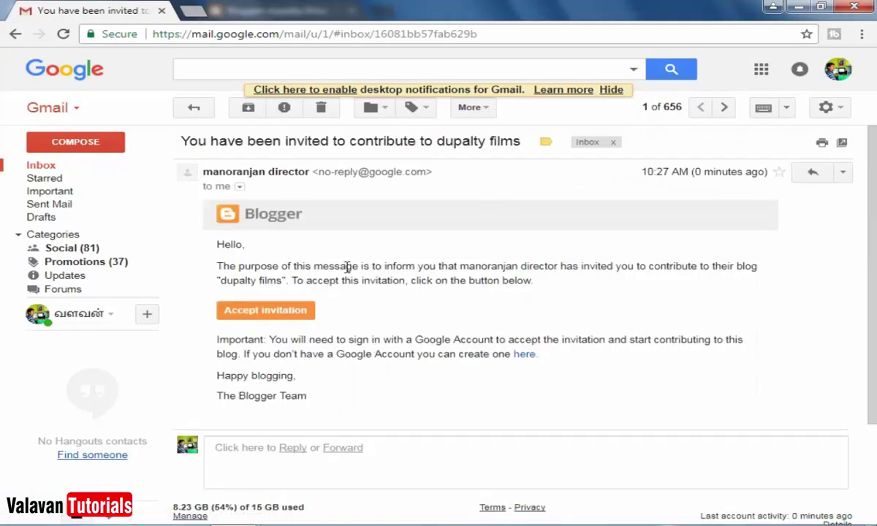
Accept the invitation to contribute to dupalty films.
left_click_drag(348, 268, 476, 280)
left_click(472, 283)
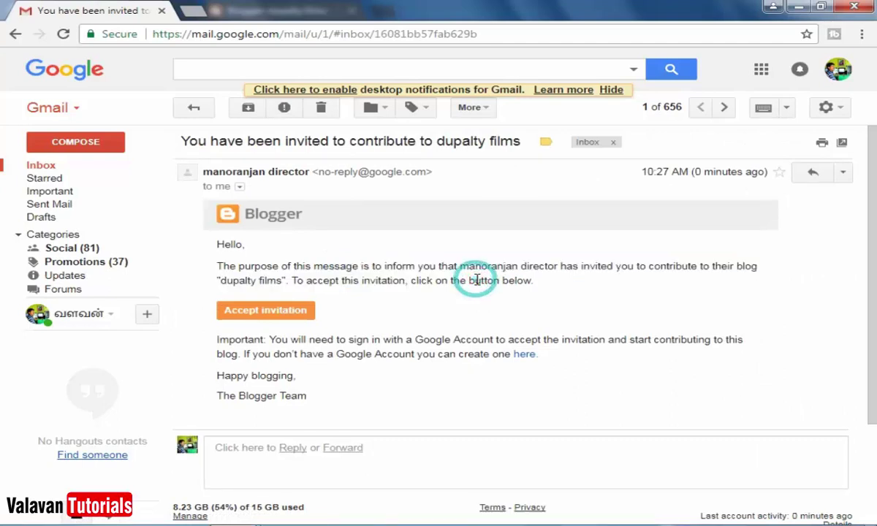
scroll(386, 358, "down", 1)
left_click(281, 238)
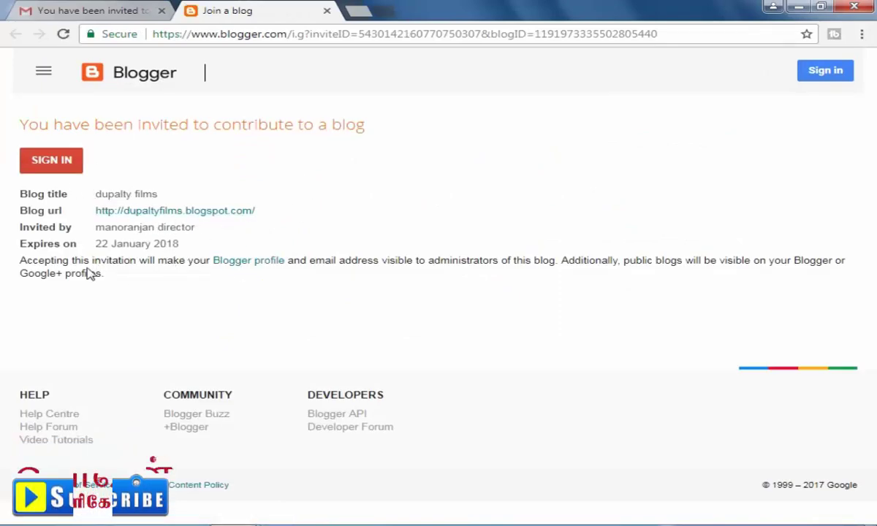
Sign in as the invitee and accept the invitation to join dupalty films.
left_click(44, 166)
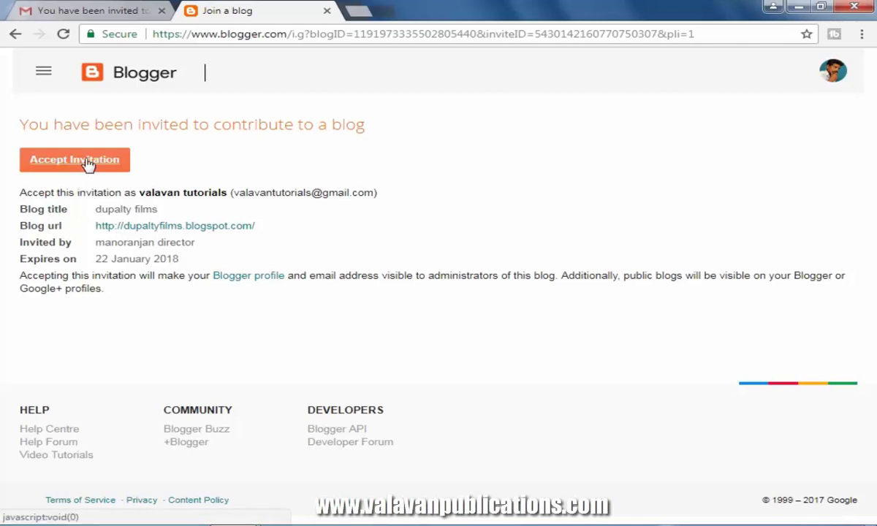
left_click(87, 162)
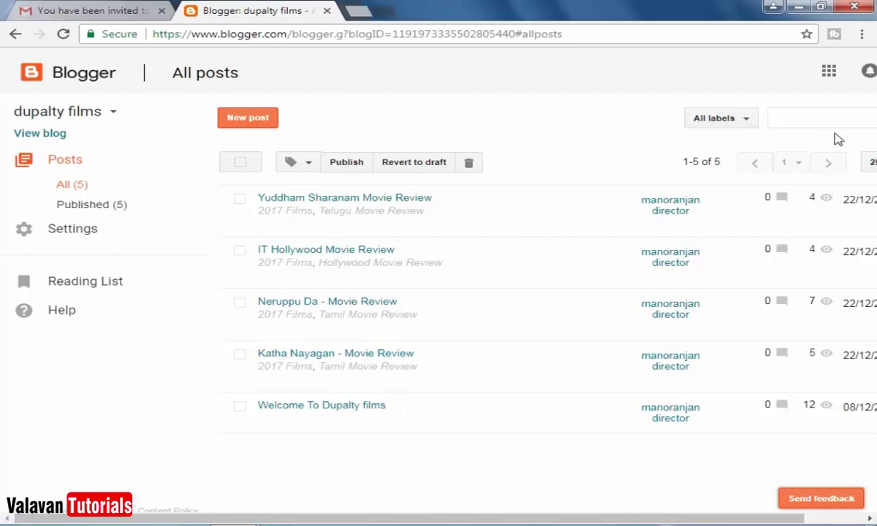
Check the signed-in account menu, then open the public dupalty films blog in a new tab.
left_click_drag(525, 517, 585, 517)
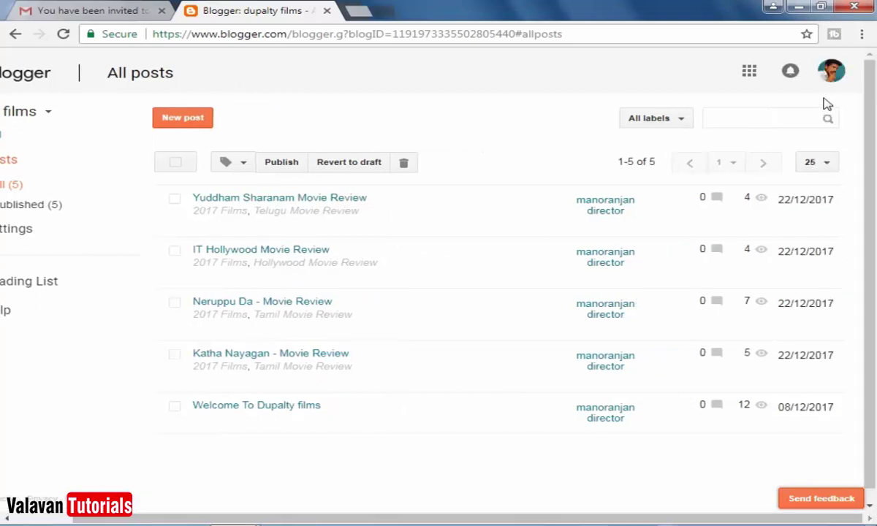
left_click(831, 73)
left_click(831, 74)
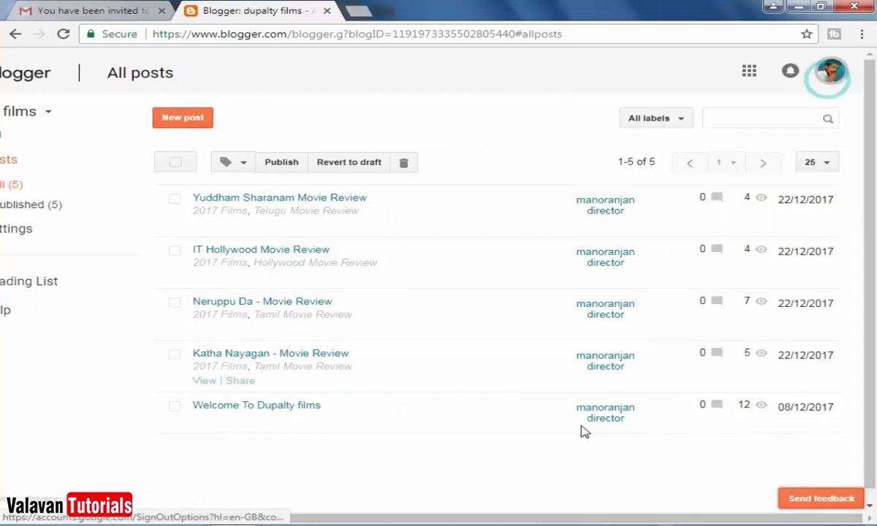
left_click_drag(563, 519, 502, 519)
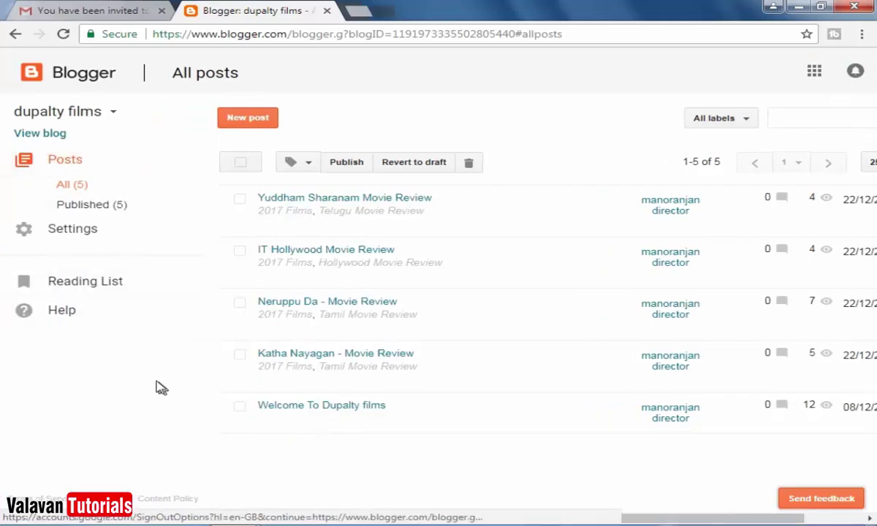
left_click(42, 136)
Back on the dashboard, look through User settings, then return to the All posts list.
left_click(256, 13)
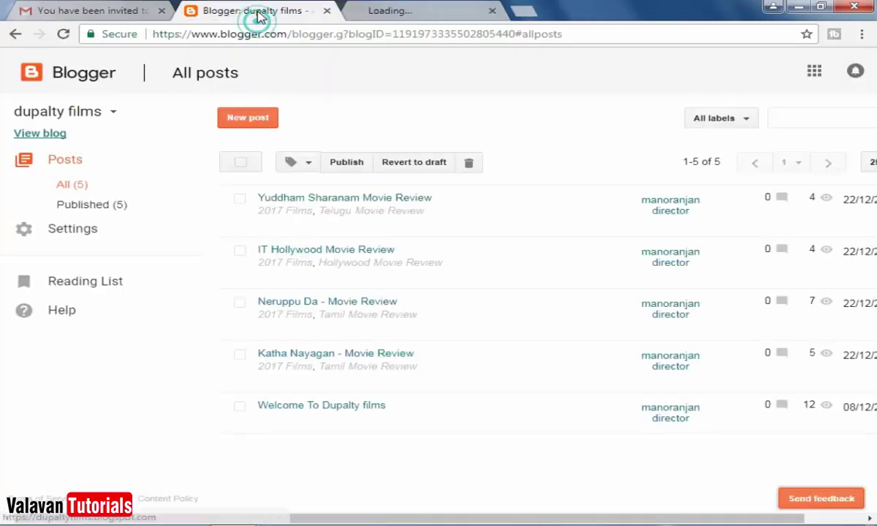
left_click(70, 231)
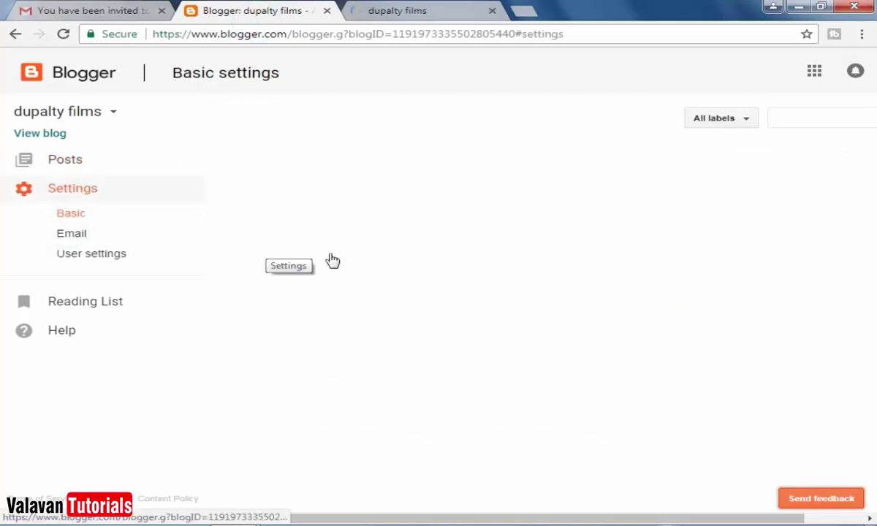
left_click(75, 257)
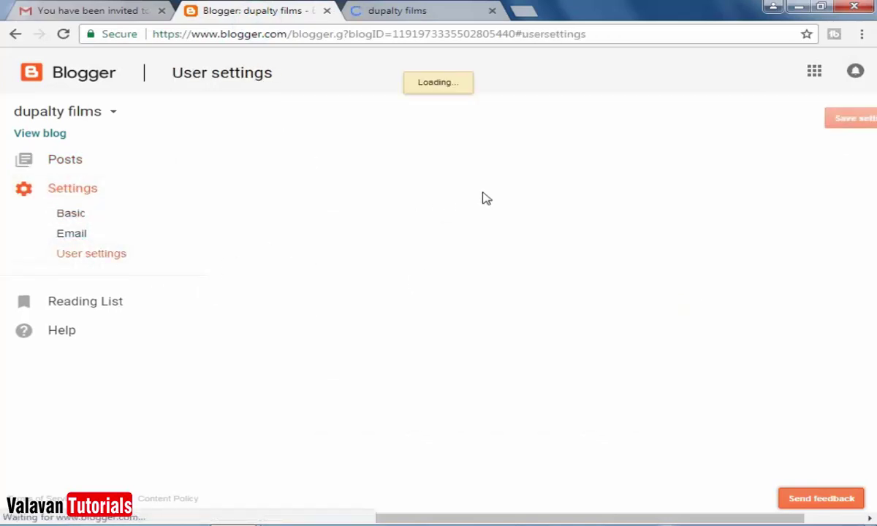
scroll(758, 343, "down", 1)
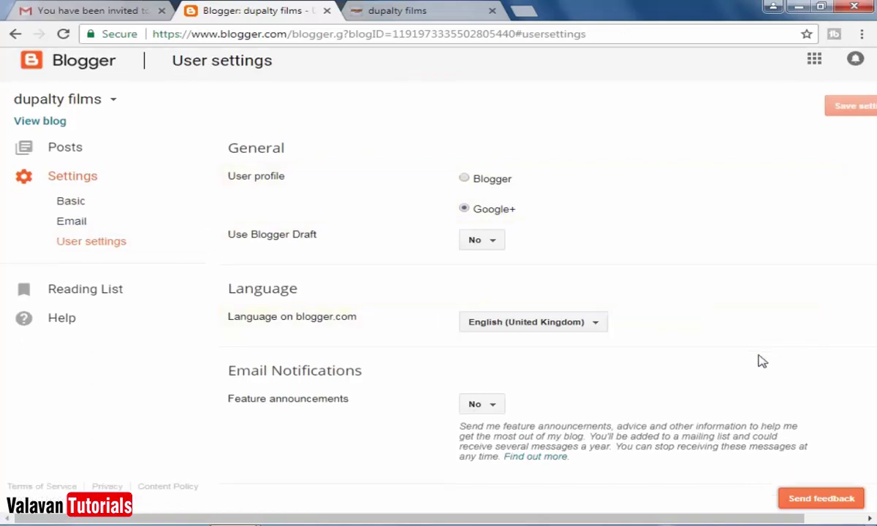
scroll(81, 234, "up", 1)
left_click(58, 165)
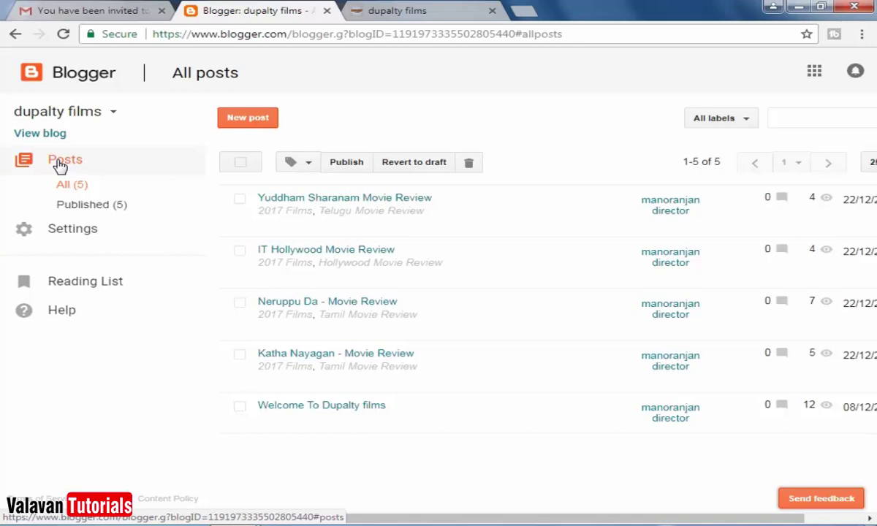
Switch to the admin's Blogger window and show the All posts list.
left_click(391, 453)
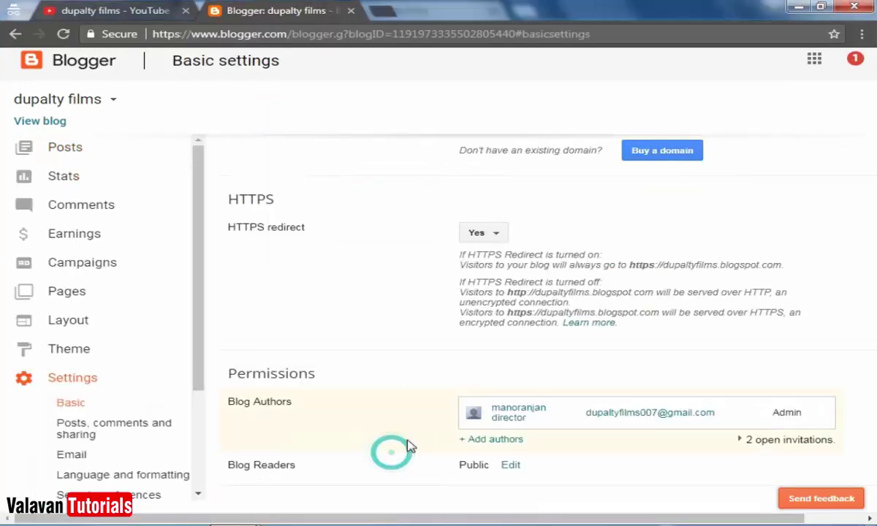
scroll(410, 447, "up", 4)
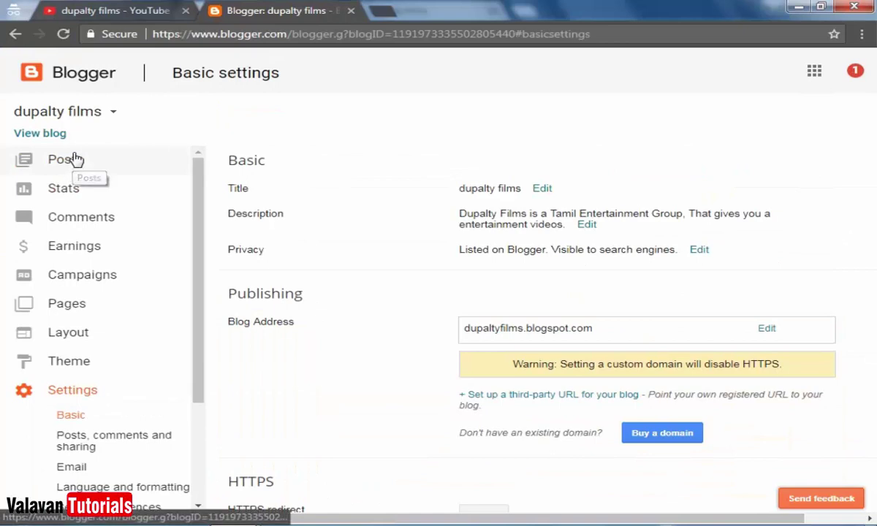
left_click(74, 158)
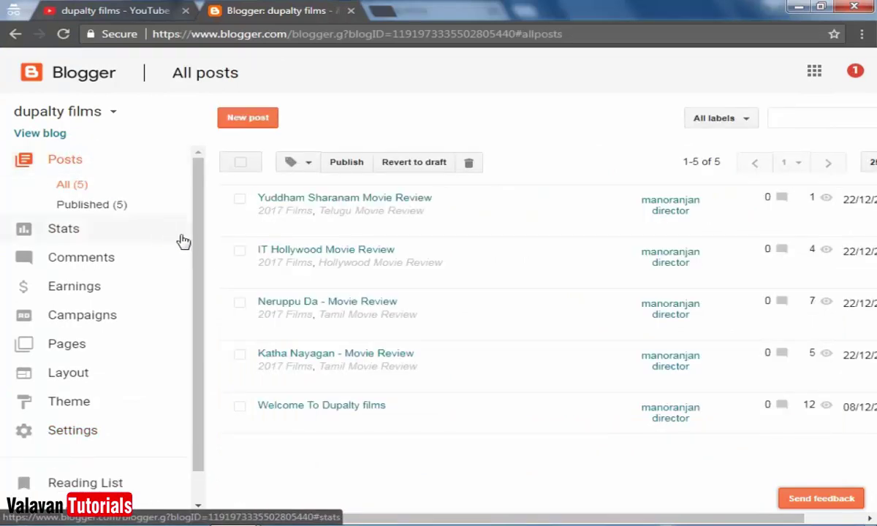
Reopen Basic settings and scroll to Permissions to see the 2 open invitations.
scroll(512, 351, "down", 1)
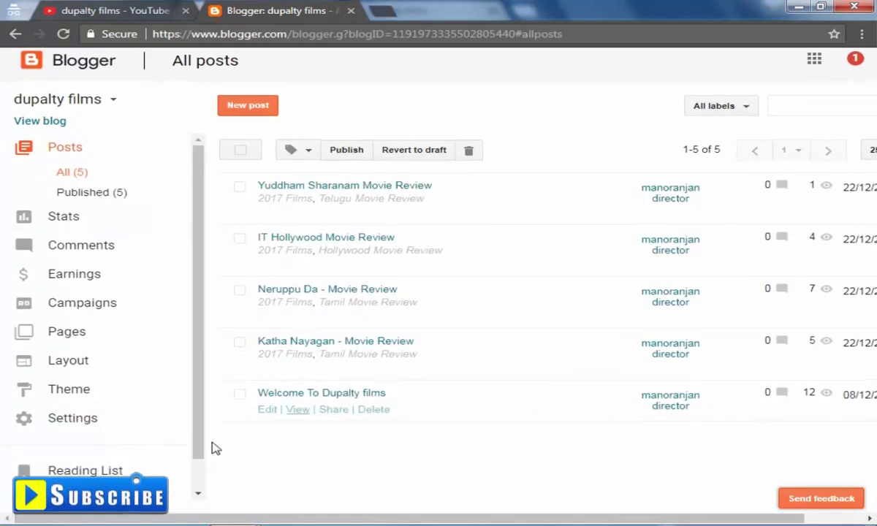
left_click(52, 423)
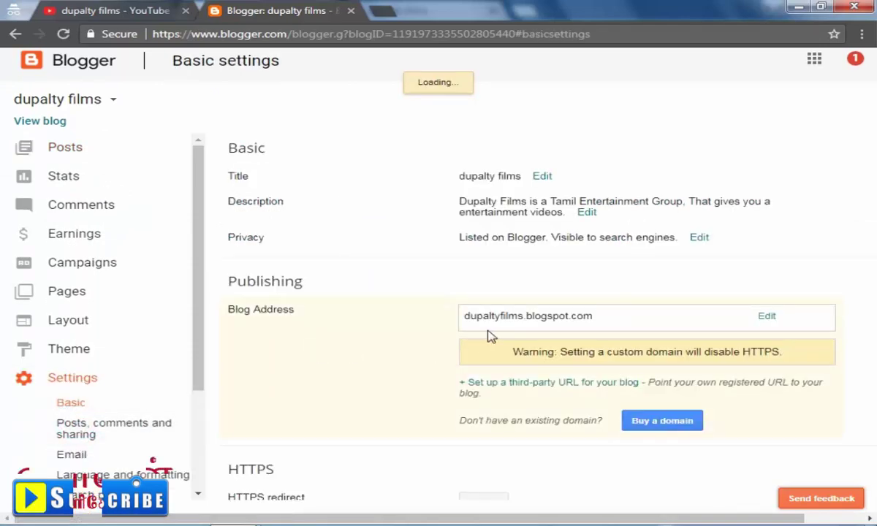
scroll(493, 336, "down", 3)
scroll(512, 334, "up", 3)
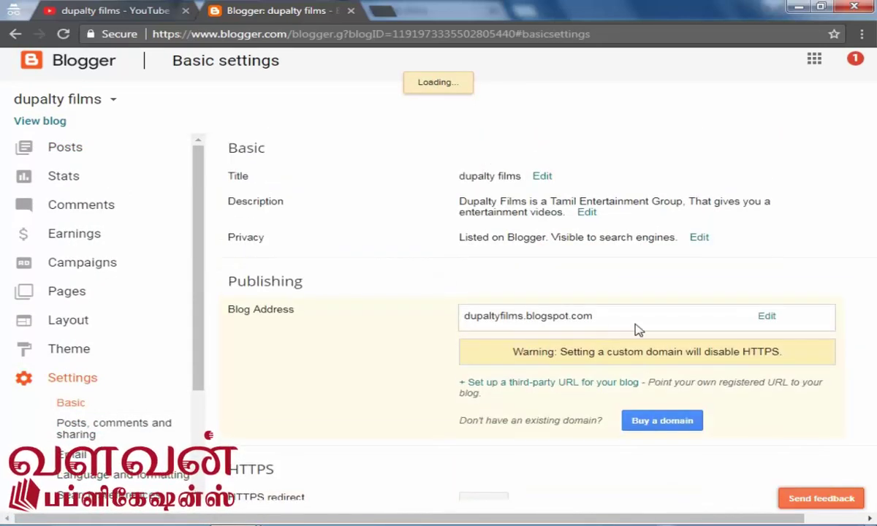
scroll(636, 329, "down", 3)
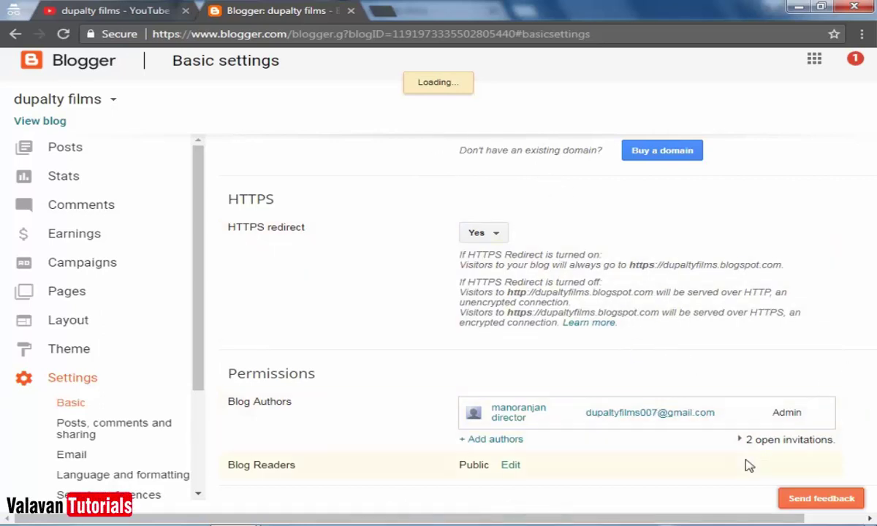
left_click(70, 403)
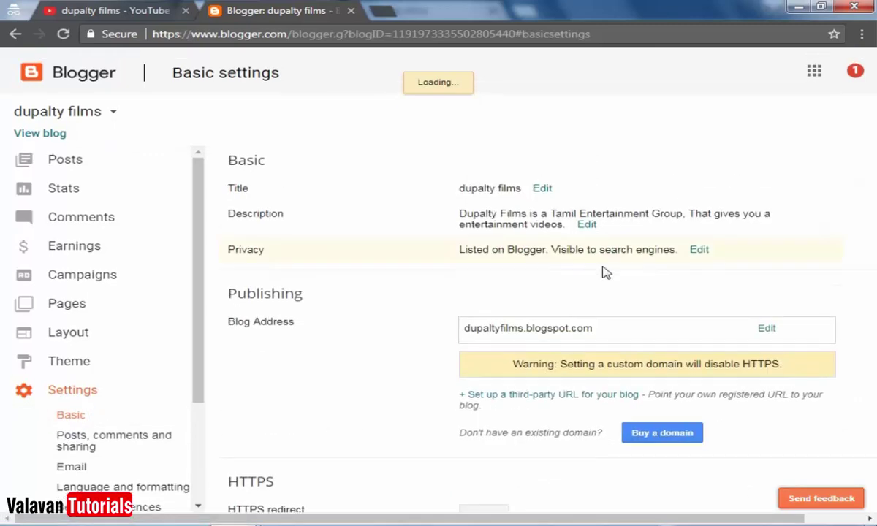
scroll(617, 274, "down", 4)
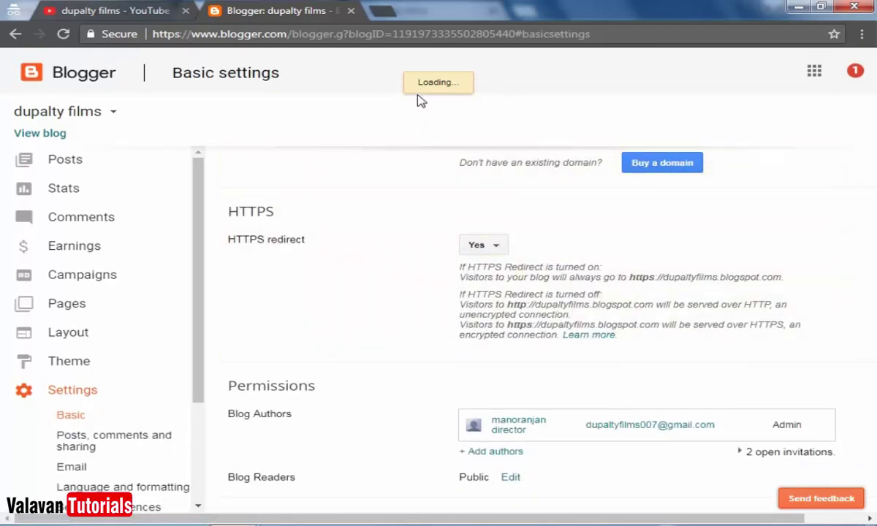